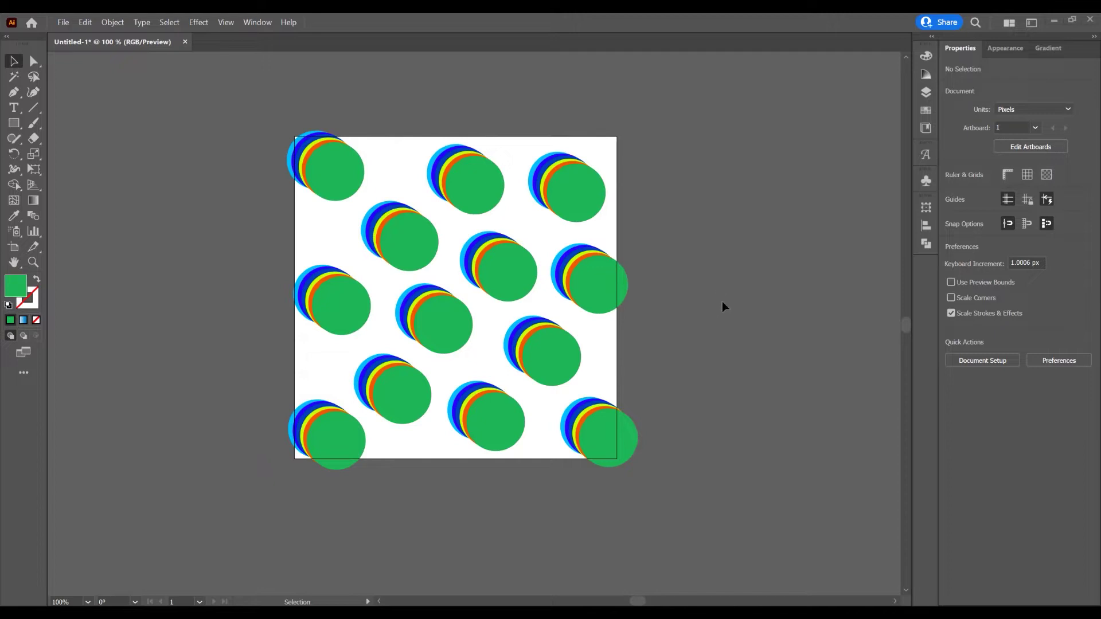
Step: Alt-drag the artboard with the Artboard tool to place an identical copy to its right
{"action": "left_click_drag", "start_coordinate": [718, 301], "coordinate": [708, 284]}
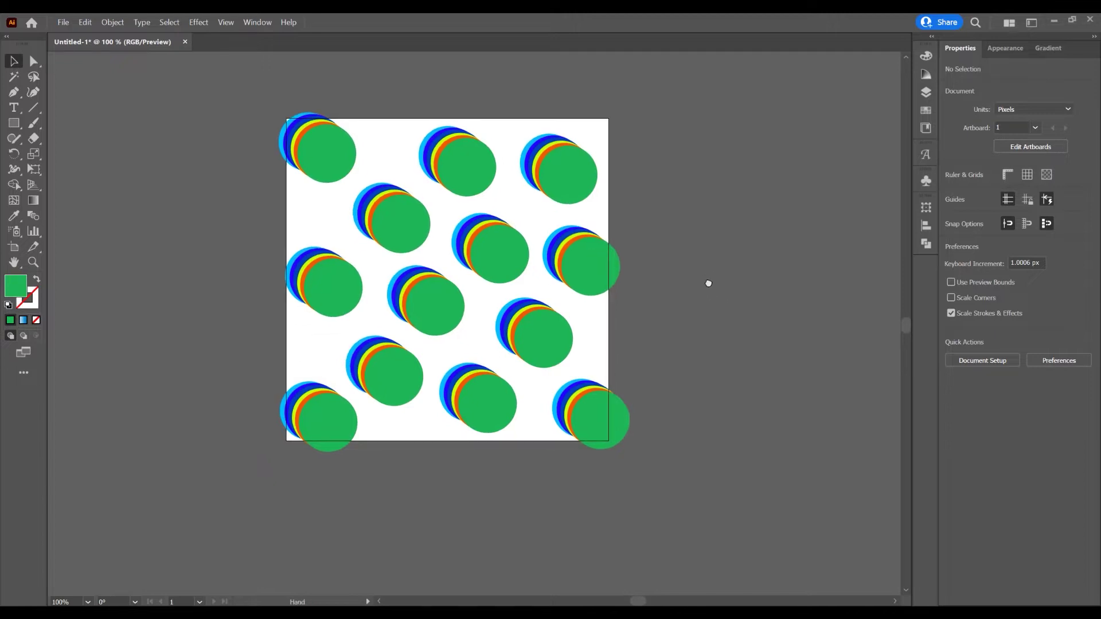
{"action": "key", "text": "shift+o"}
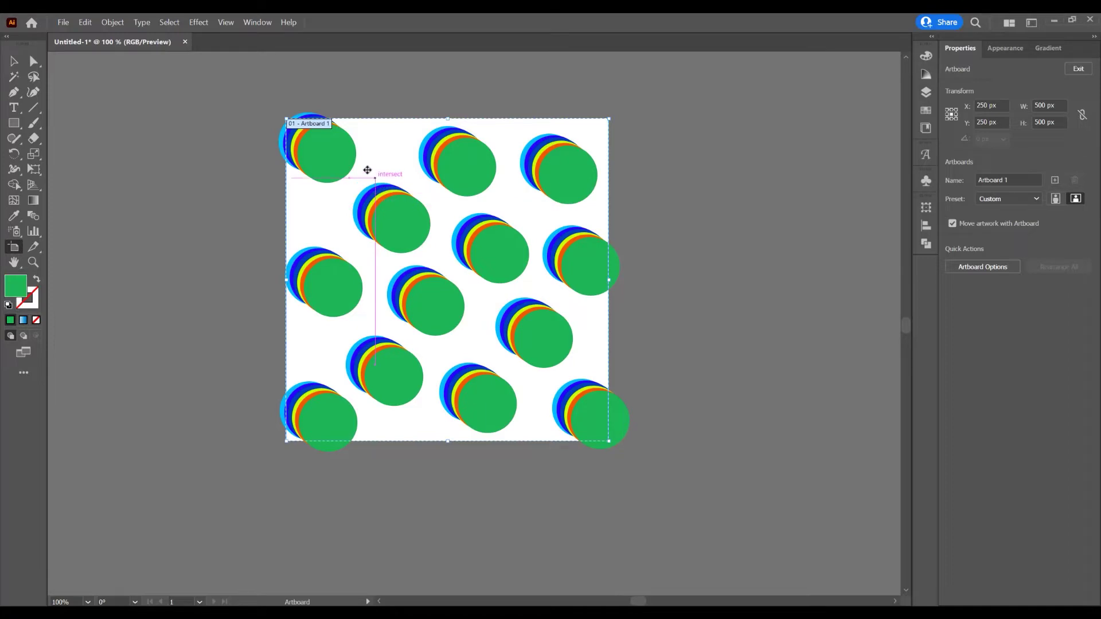
{"action": "left_click_drag", "start_coordinate": [339, 127], "coordinate": [699, 127]}
{"action": "key", "text": "Escape"}
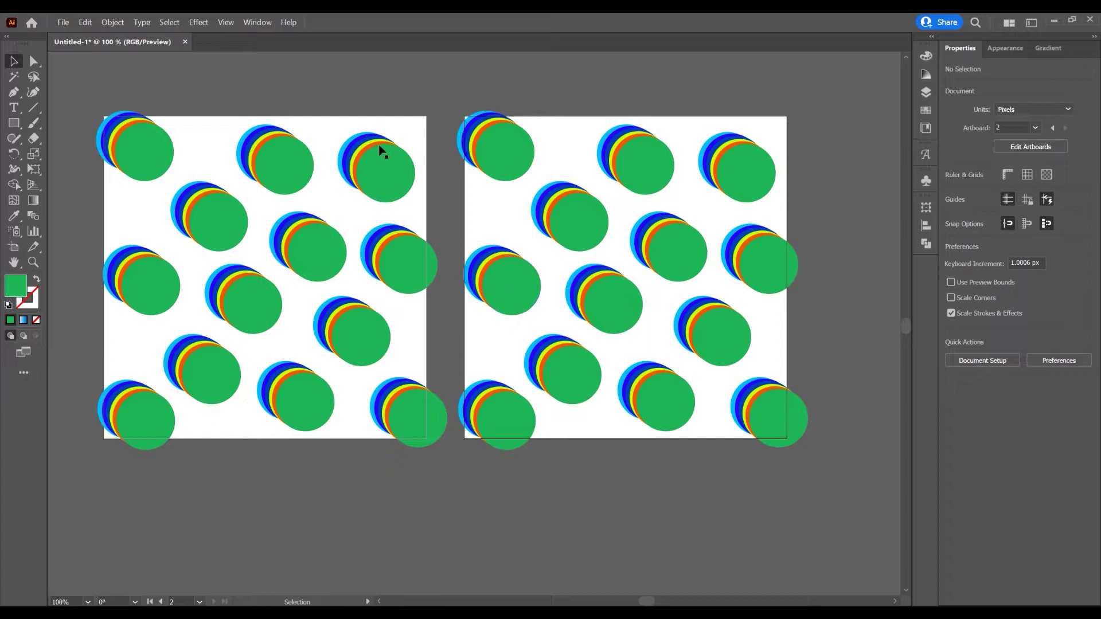
{"action": "left_click", "coordinate": [383, 171]}
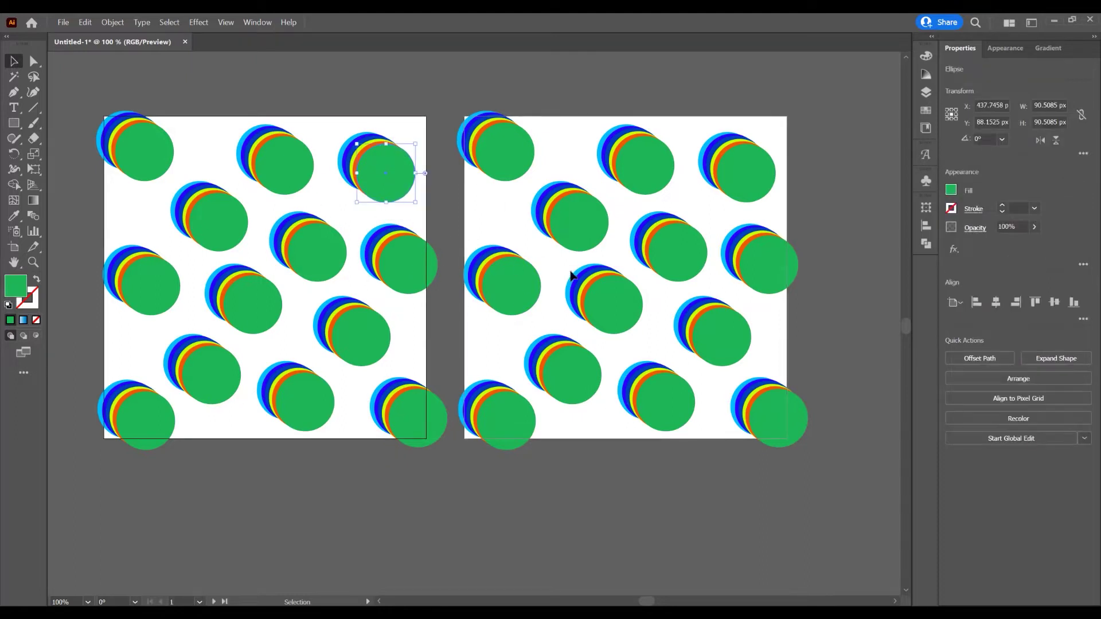
{"action": "left_click", "coordinate": [397, 94]}
{"action": "left_click_drag", "start_coordinate": [383, 171], "coordinate": [393, 196]}
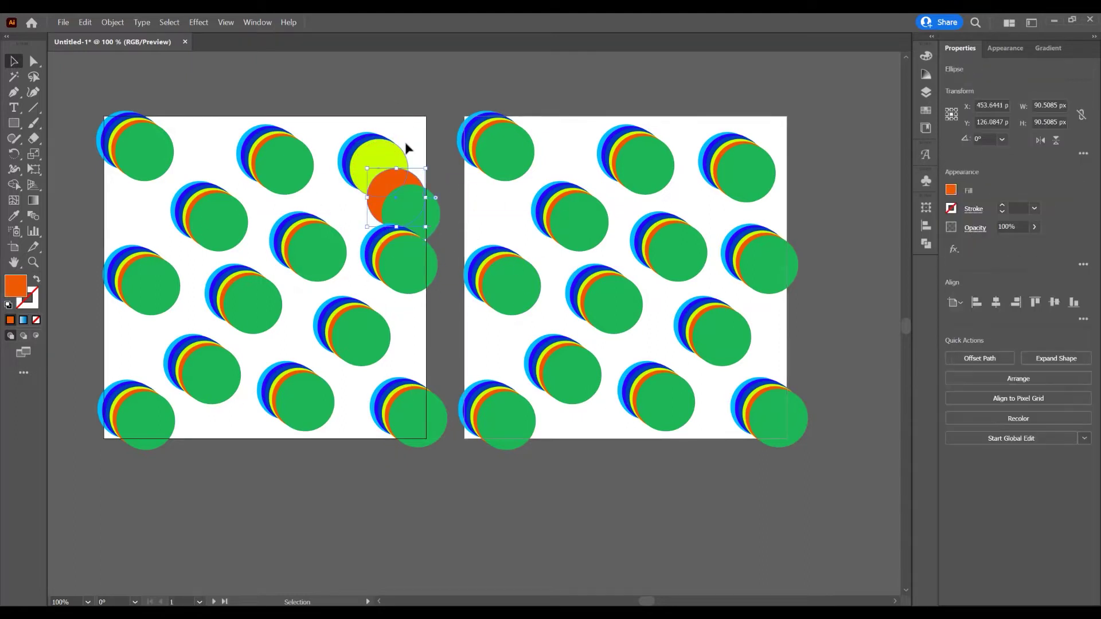
{"action": "key", "text": "ctrl+z"}
{"action": "key", "text": "ctrl+z"}
{"action": "key", "text": "ctrl+z"}
{"action": "left_click", "coordinate": [408, 94]}
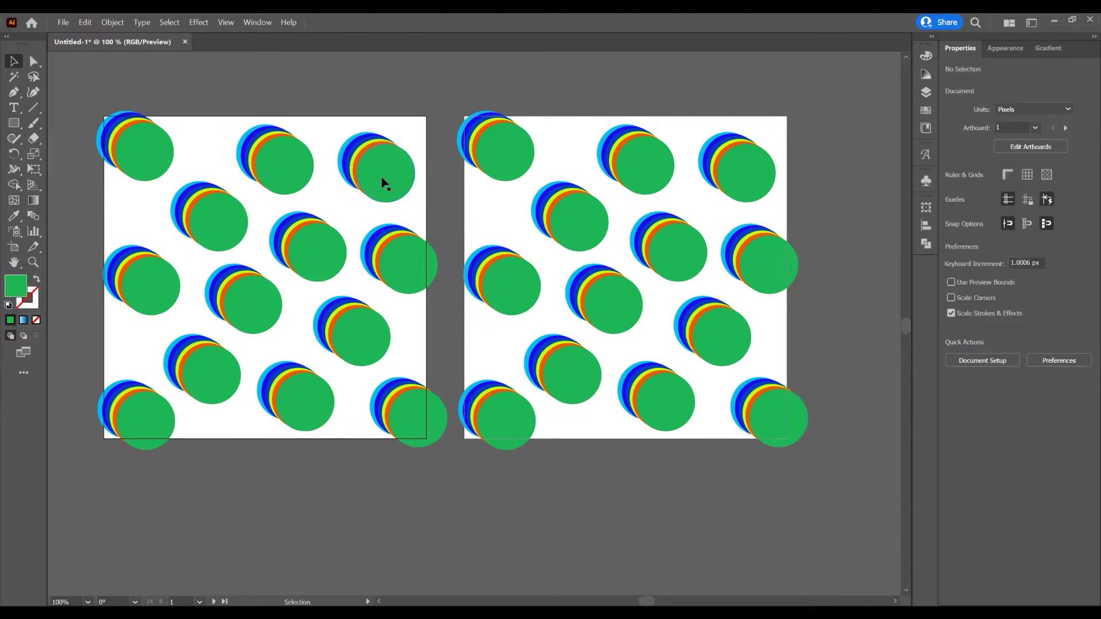
{"action": "left_click", "coordinate": [381, 179]}
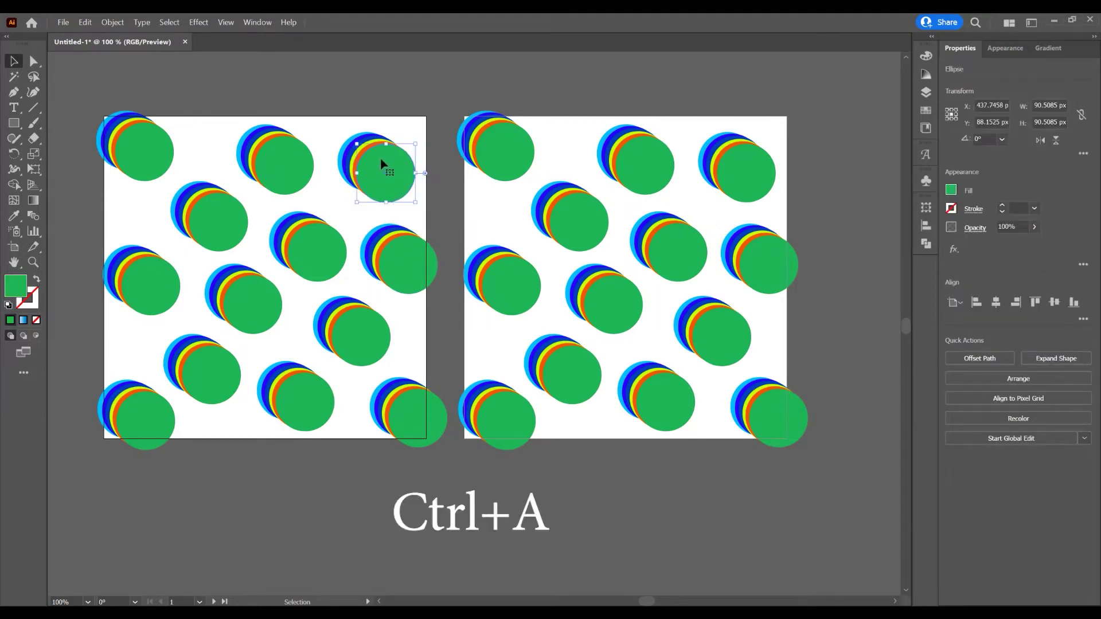
{"action": "key", "text": "ctrl+a"}
{"action": "left_click", "coordinate": [400, 129]}
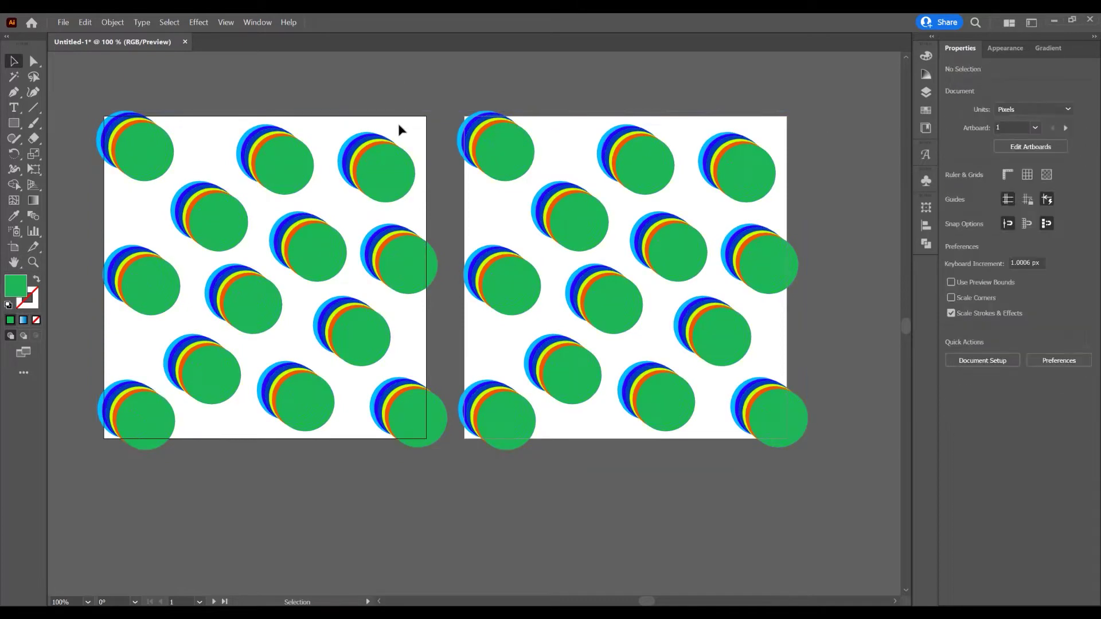
{"action": "left_click", "coordinate": [382, 169]}
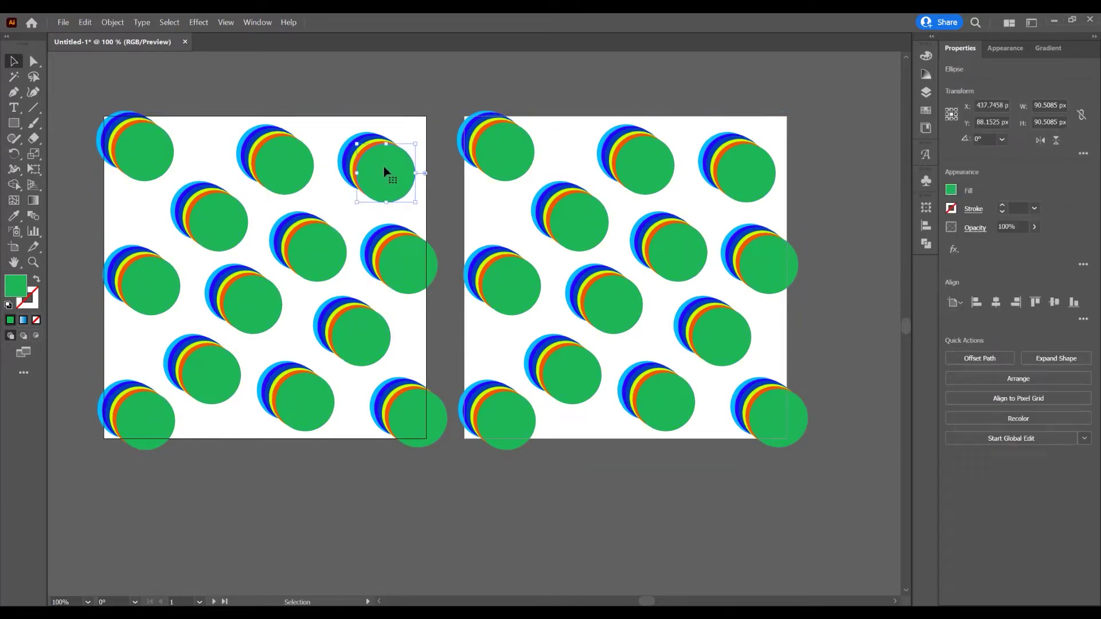
{"action": "left_click", "coordinate": [170, 23]}
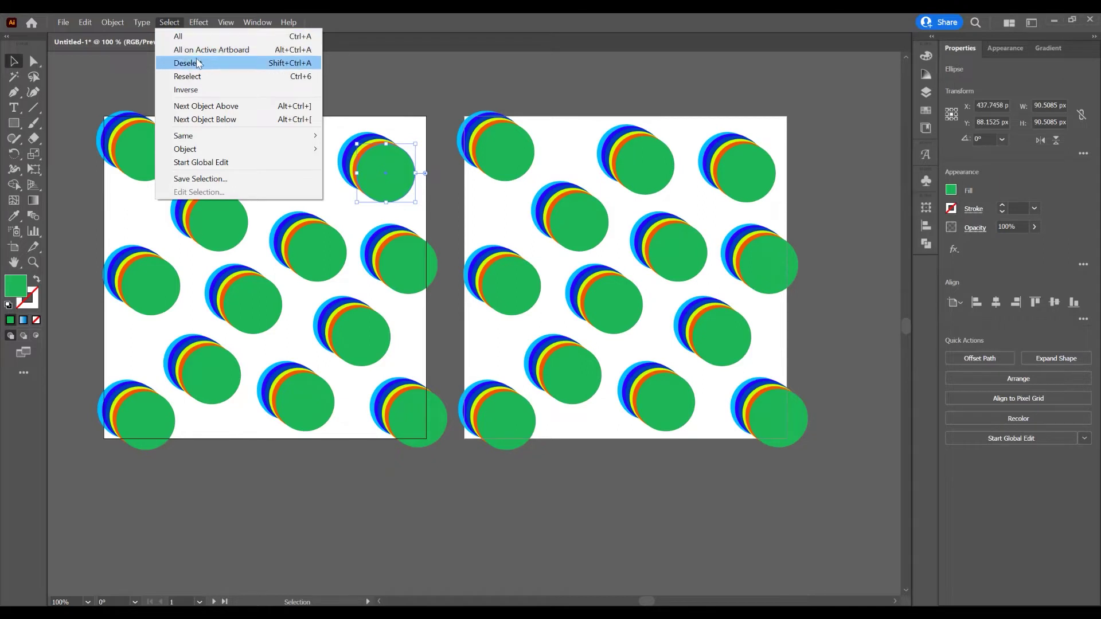
{"action": "left_click", "coordinate": [228, 51]}
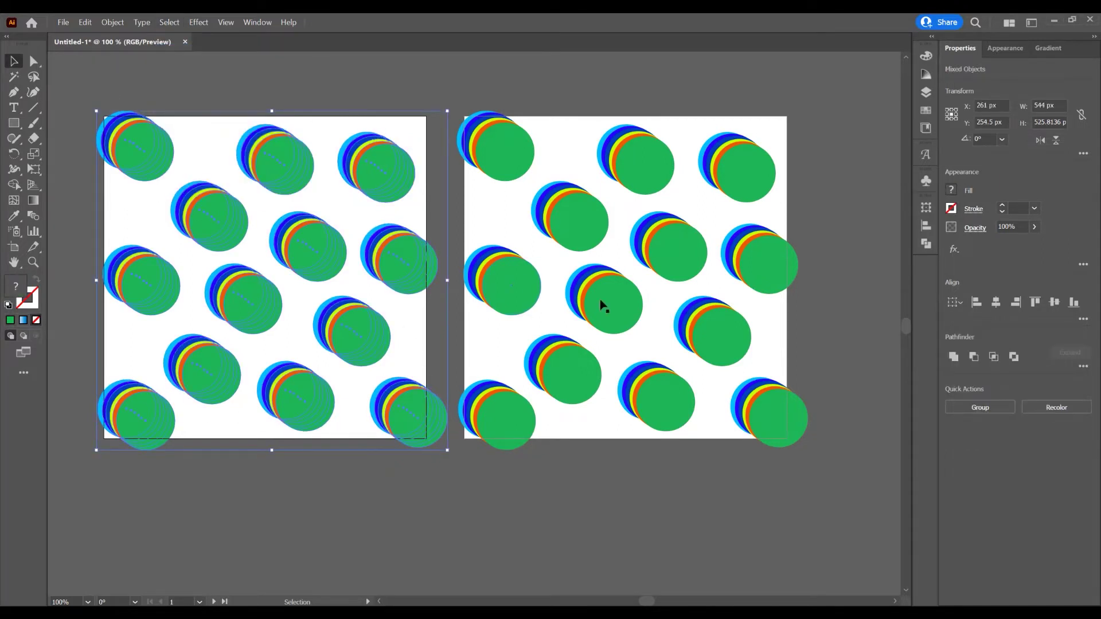
{"action": "left_click", "coordinate": [608, 456]}
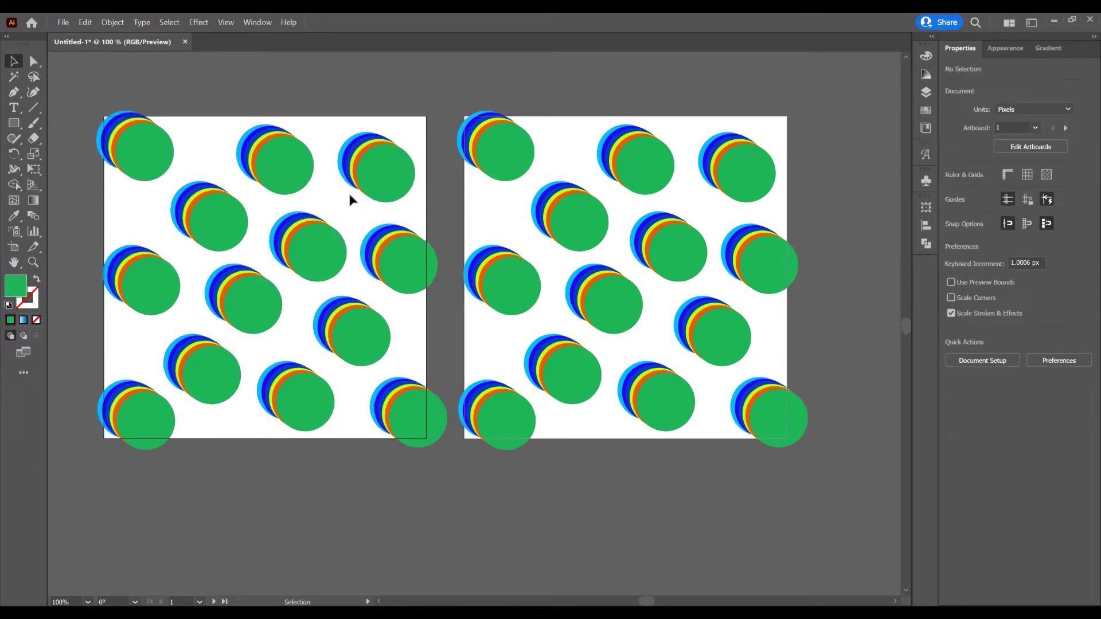
Step: Select all light-blue circles with Select > Same > Fill Color, test-move them, then undo the move
{"action": "left_click", "coordinate": [372, 237]}
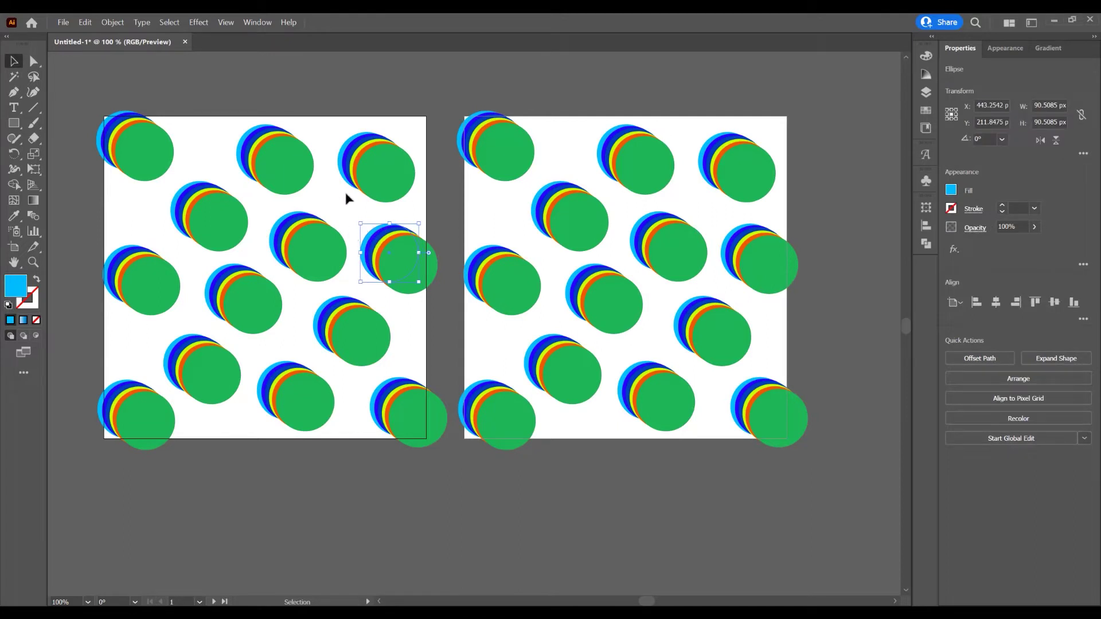
{"action": "left_click", "coordinate": [171, 22]}
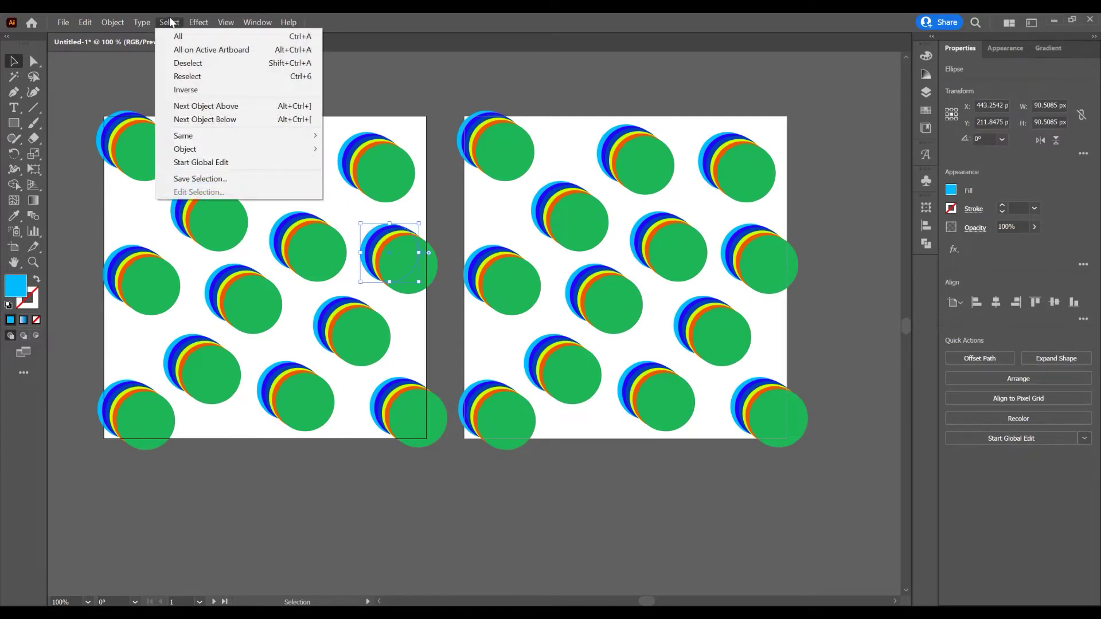
{"action": "mouse_move", "coordinate": [223, 141]}
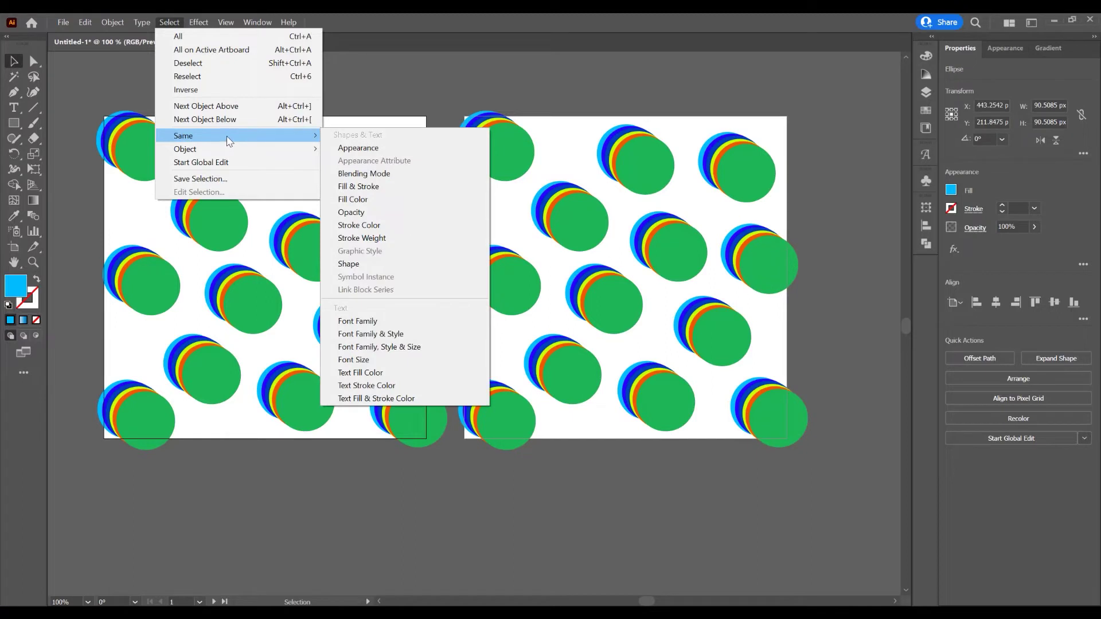
{"action": "left_click", "coordinate": [378, 199]}
{"action": "left_click_drag", "start_coordinate": [342, 159], "coordinate": [314, 213]}
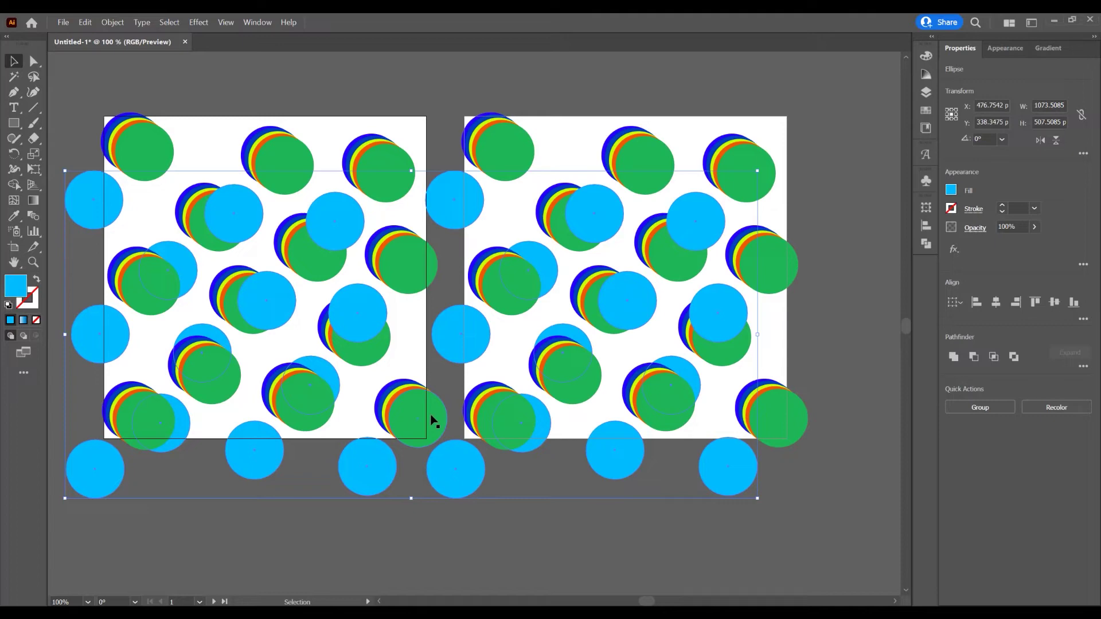
{"action": "key", "text": "ctrl+z"}
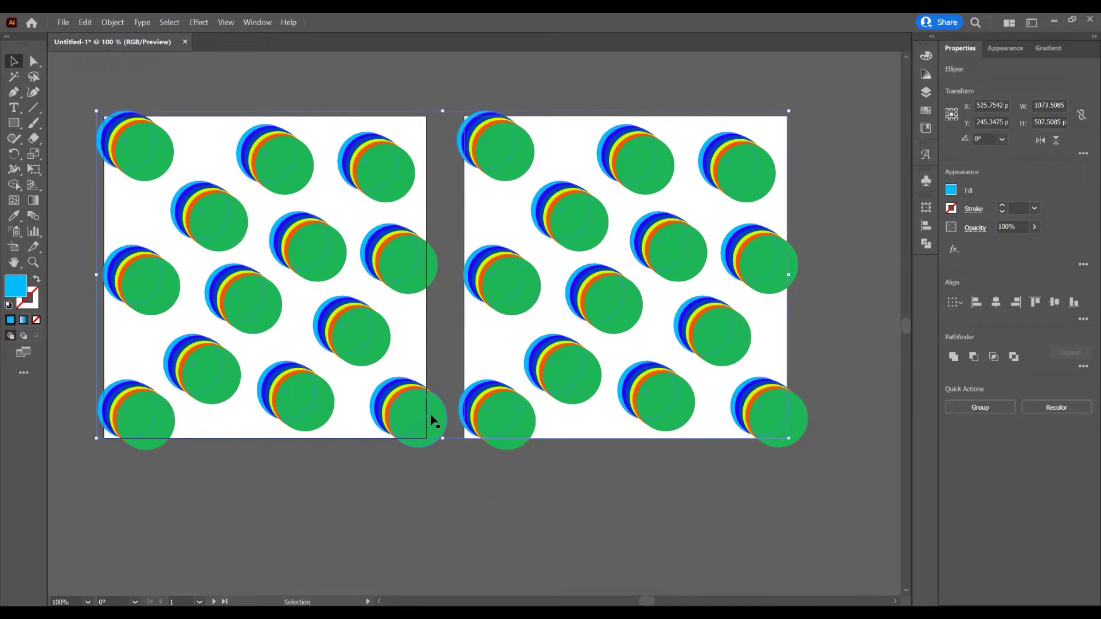
Step: Clear the selection, then select all artwork on both artboards
{"action": "left_click", "coordinate": [388, 527]}
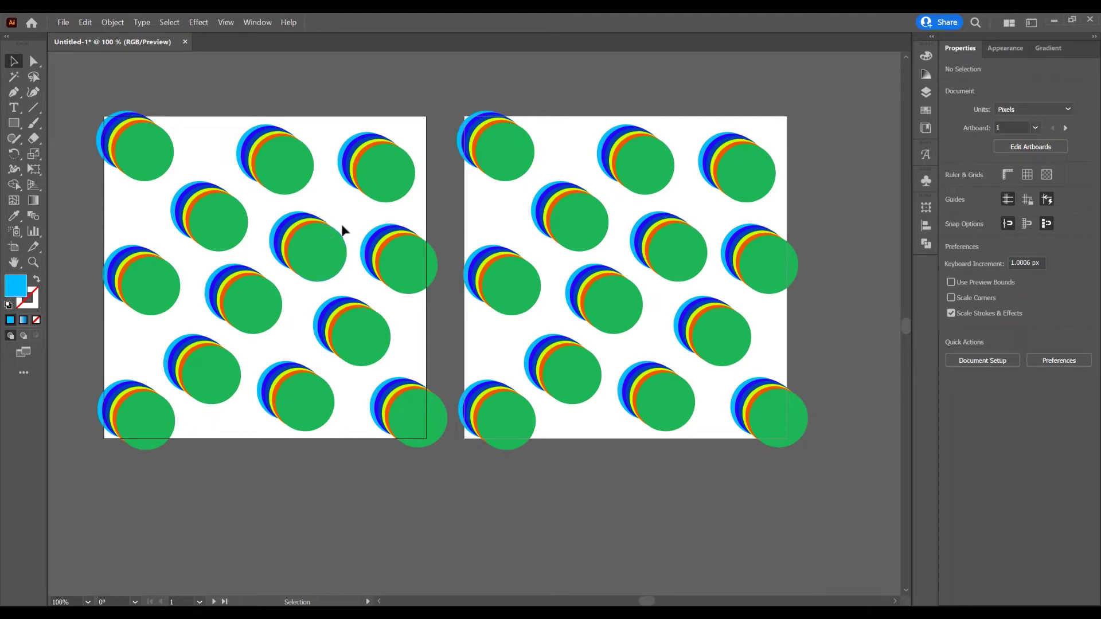
{"action": "left_click", "coordinate": [315, 244]}
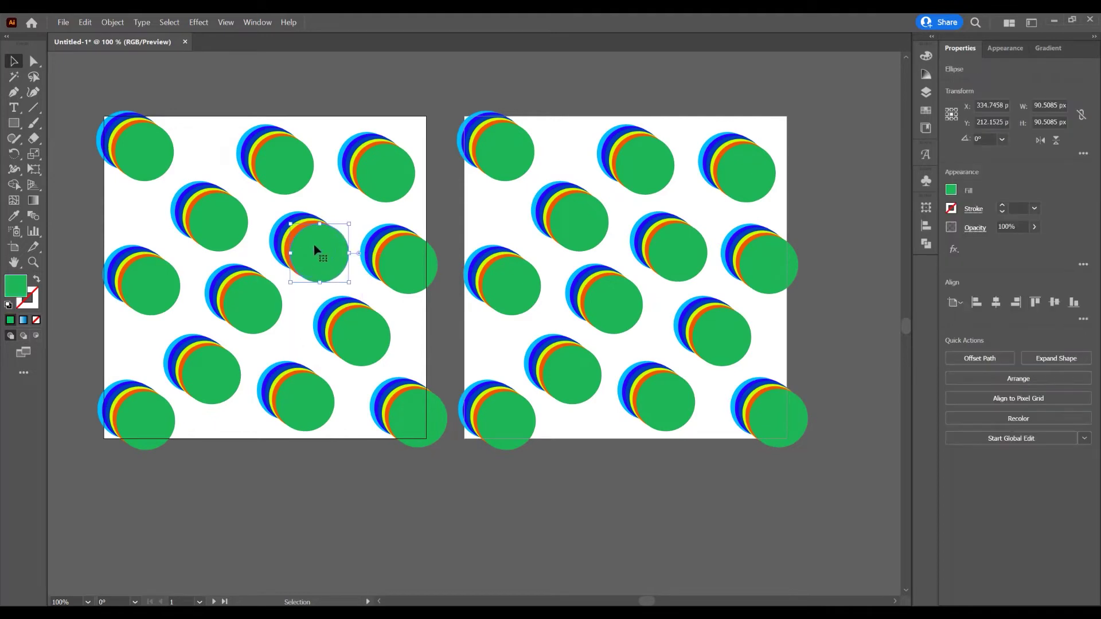
{"action": "left_click", "coordinate": [170, 22]}
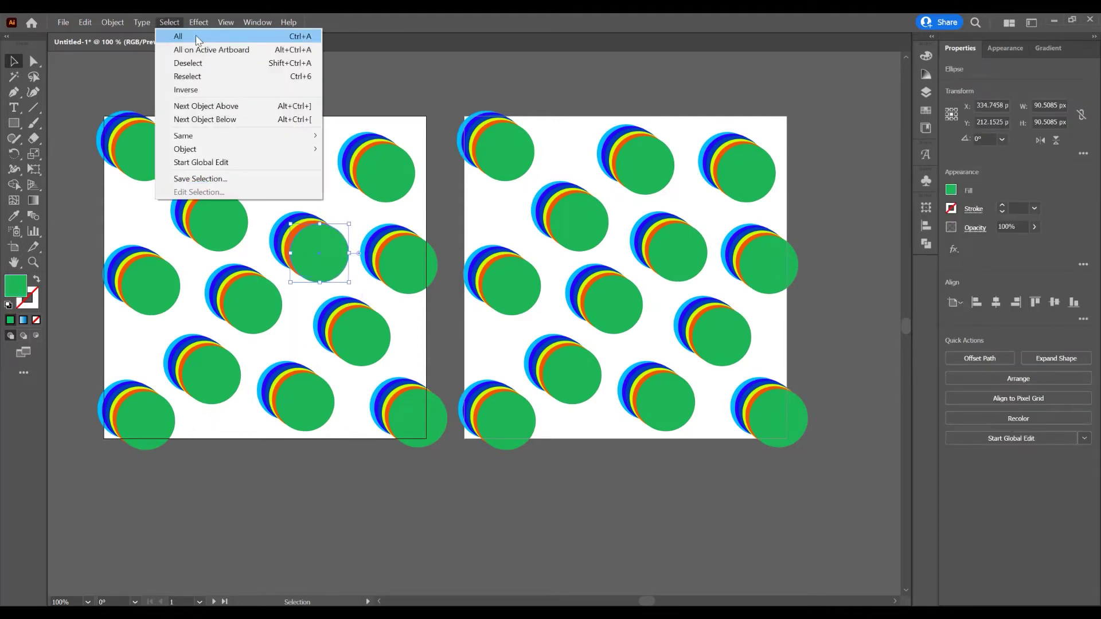
{"action": "left_click", "coordinate": [175, 34]}
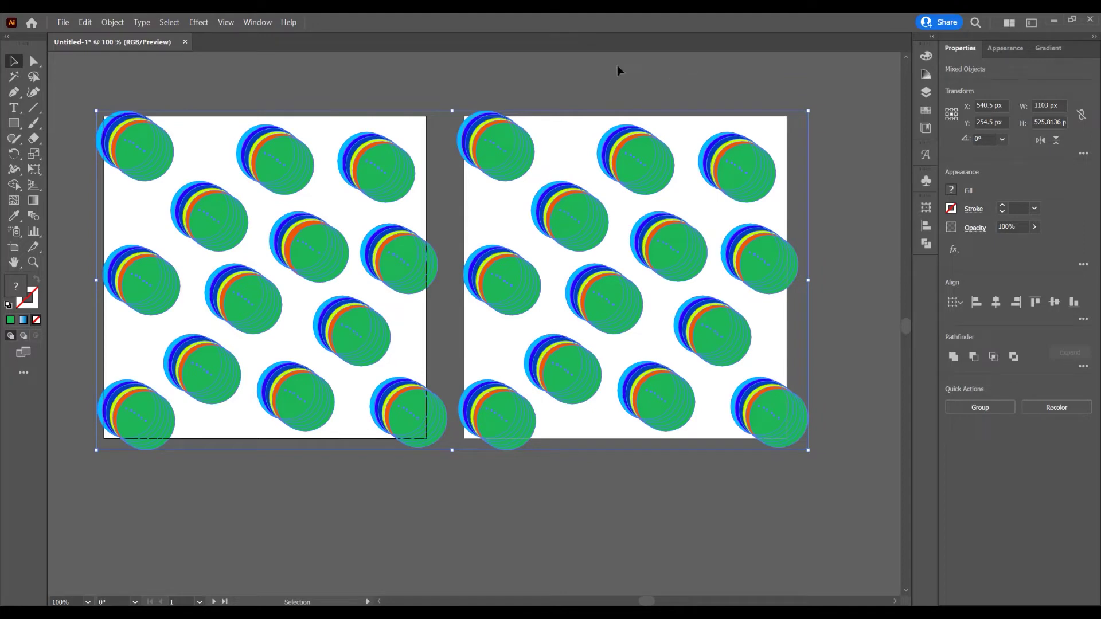
Step: Browse the Window menu without choosing a panel, then bring up the Edit menu
{"action": "left_click", "coordinate": [256, 26]}
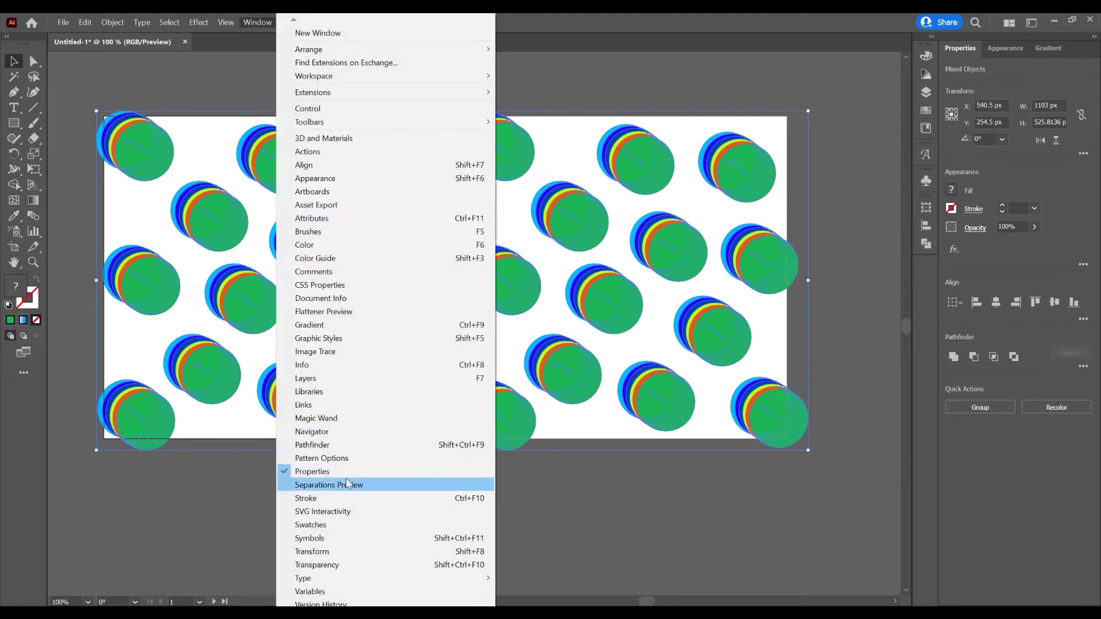
{"action": "left_click", "coordinate": [731, 31]}
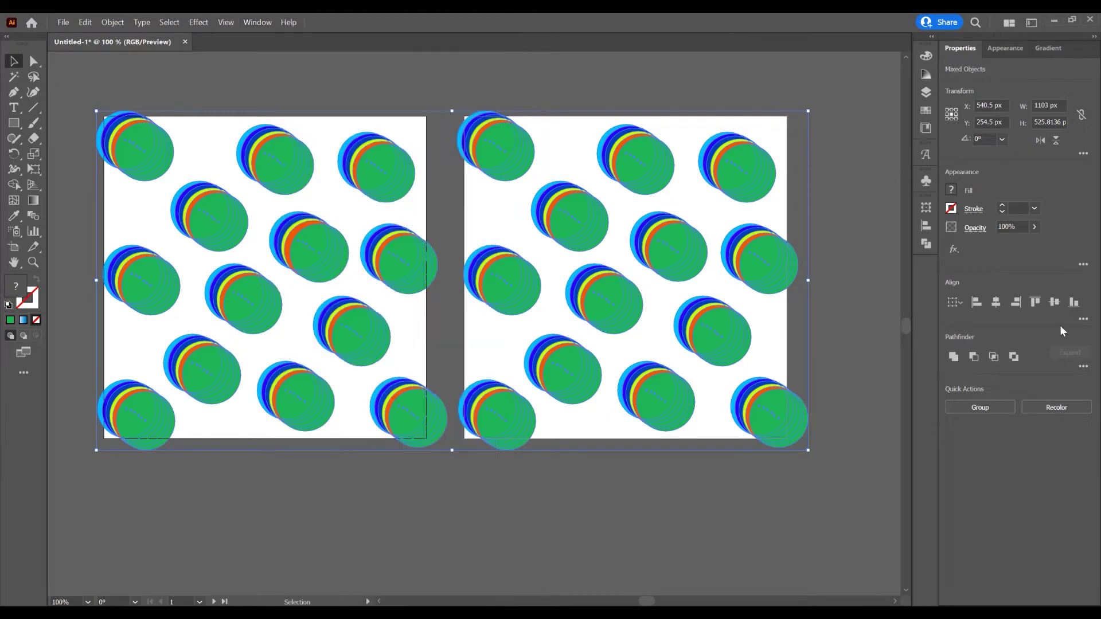
{"action": "left_click", "coordinate": [85, 24]}
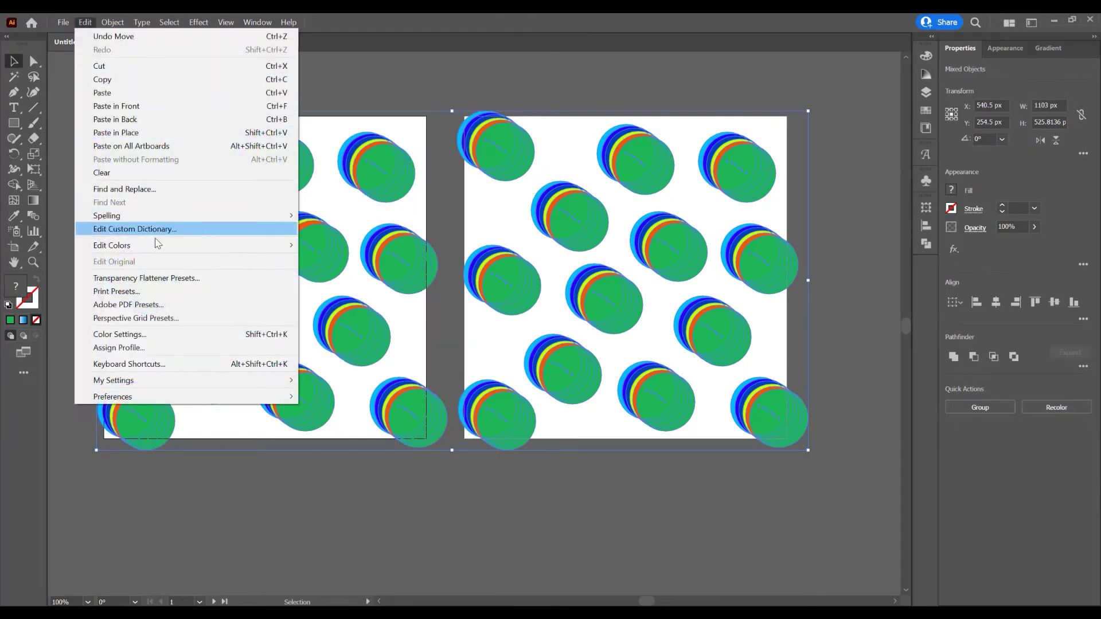
Step: Open Edit > Edit Colors > Recolor Artwork and position its panel fully in view
{"action": "mouse_move", "coordinate": [169, 245]}
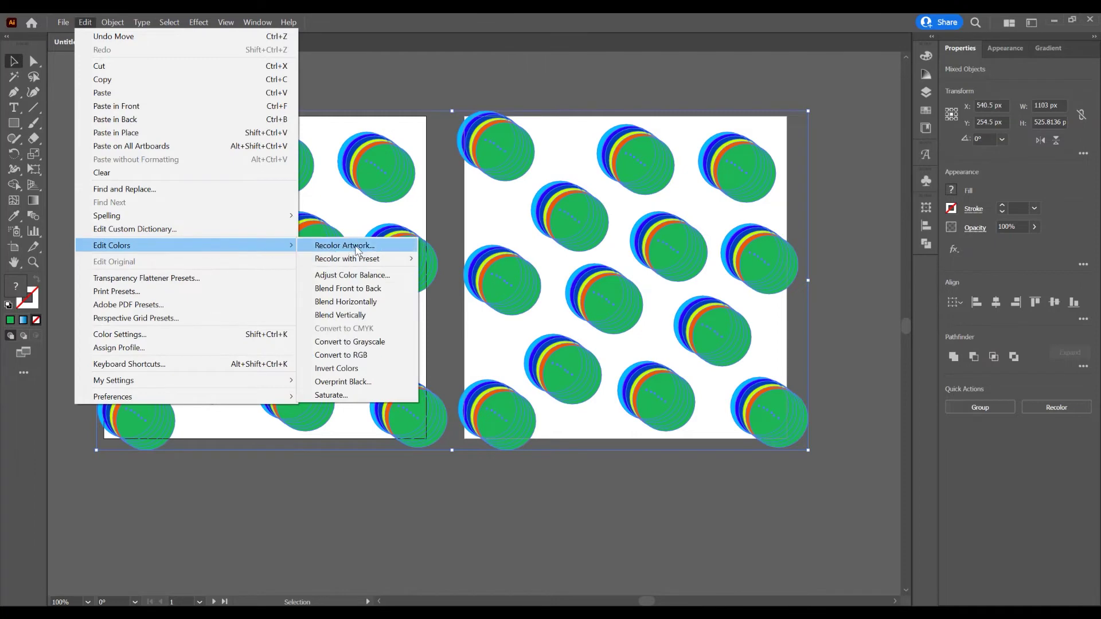
{"action": "left_click", "coordinate": [357, 247]}
{"action": "left_click_drag", "start_coordinate": [431, 136], "coordinate": [805, 179]}
{"action": "left_click_drag", "start_coordinate": [626, 116], "coordinate": [578, 74]}
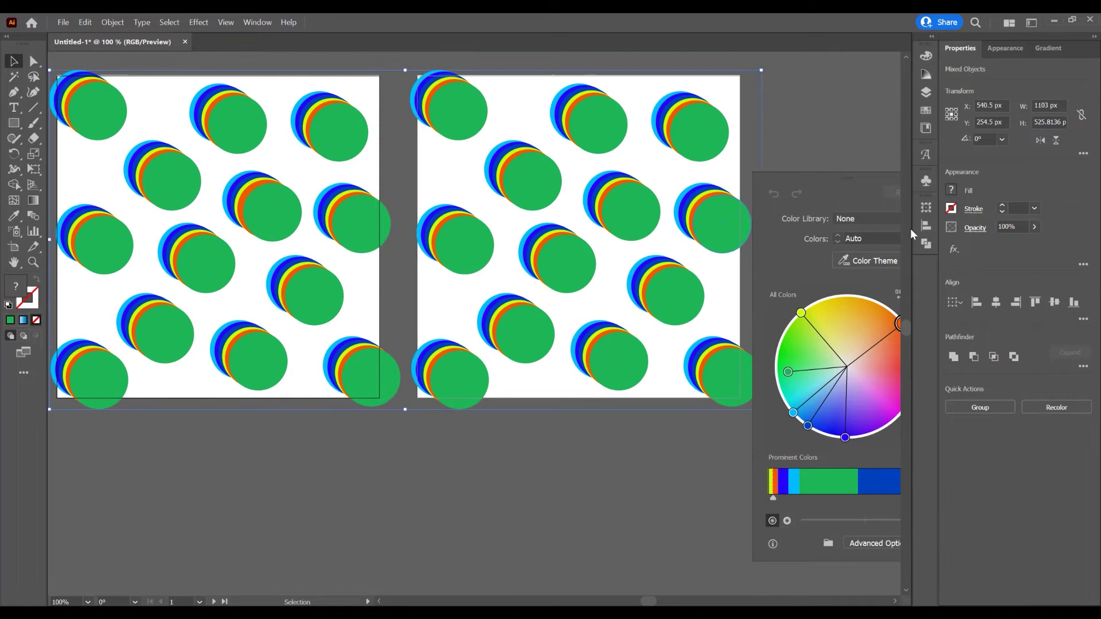
{"action": "left_click_drag", "start_coordinate": [842, 181], "coordinate": [780, 193]}
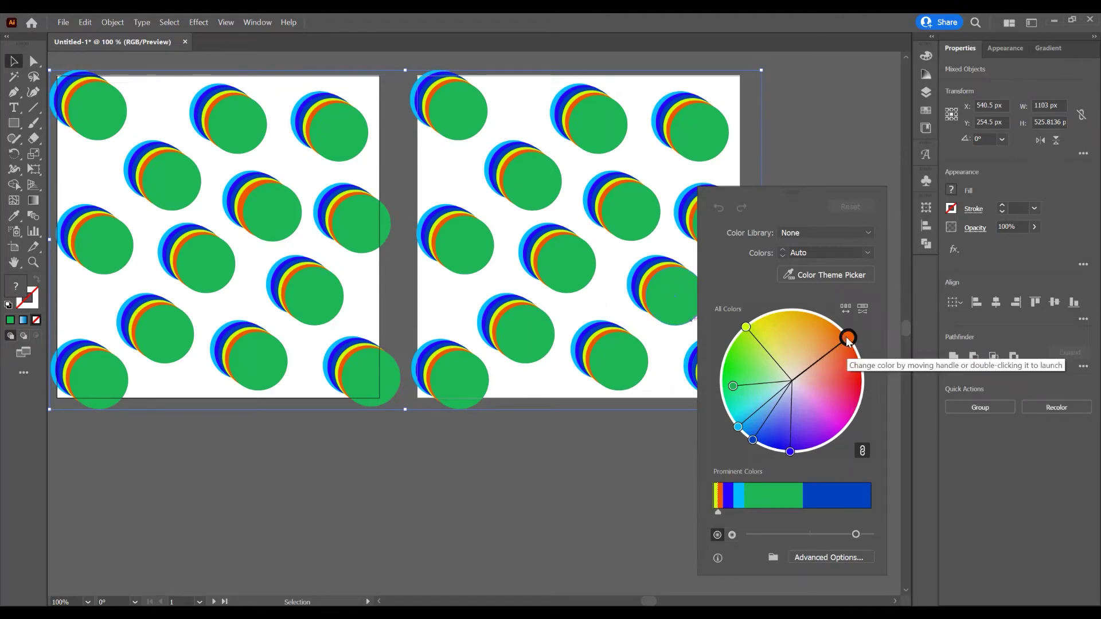
Step: Try rotating and unlinking the harmony wheel colours, resetting to the original colours each time
{"action": "left_click_drag", "start_coordinate": [848, 338], "coordinate": [744, 416]}
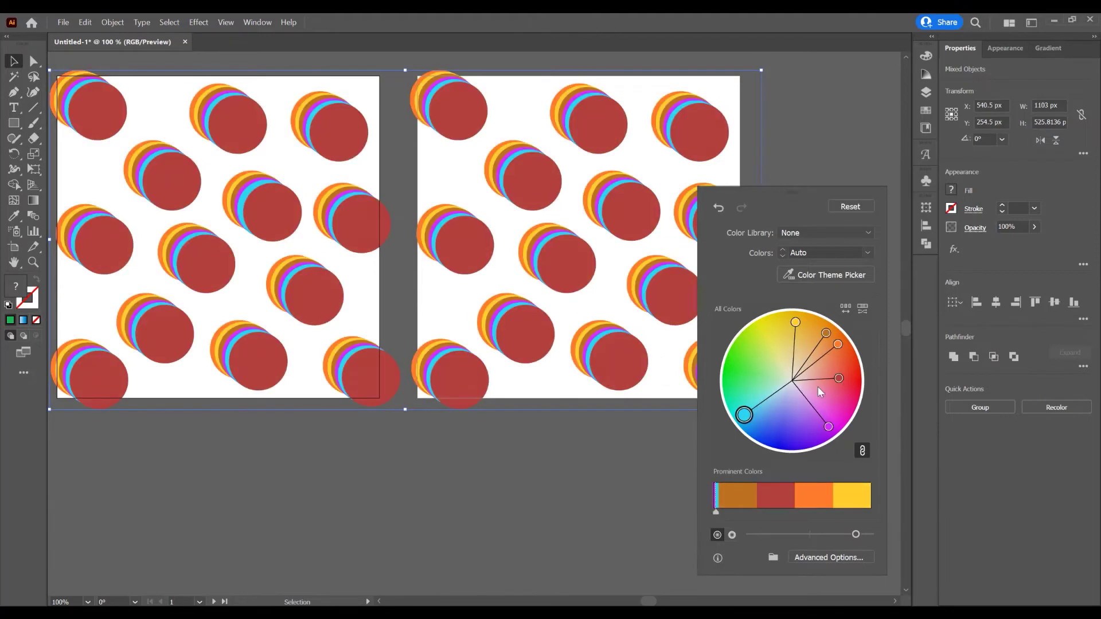
{"action": "left_click", "coordinate": [850, 207]}
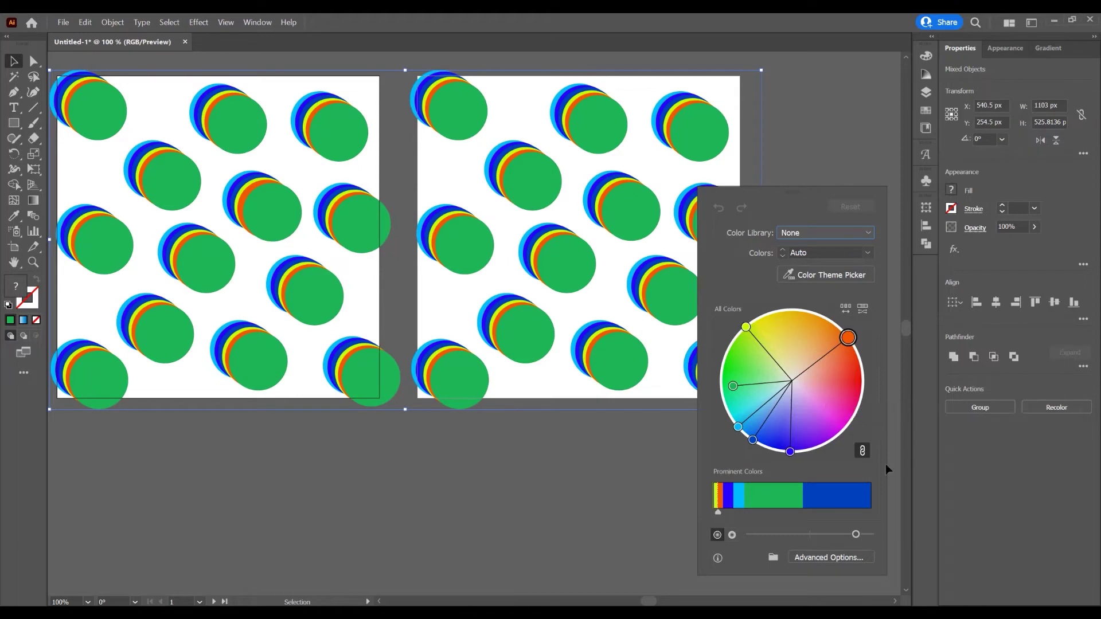
{"action": "left_click", "coordinate": [862, 451]}
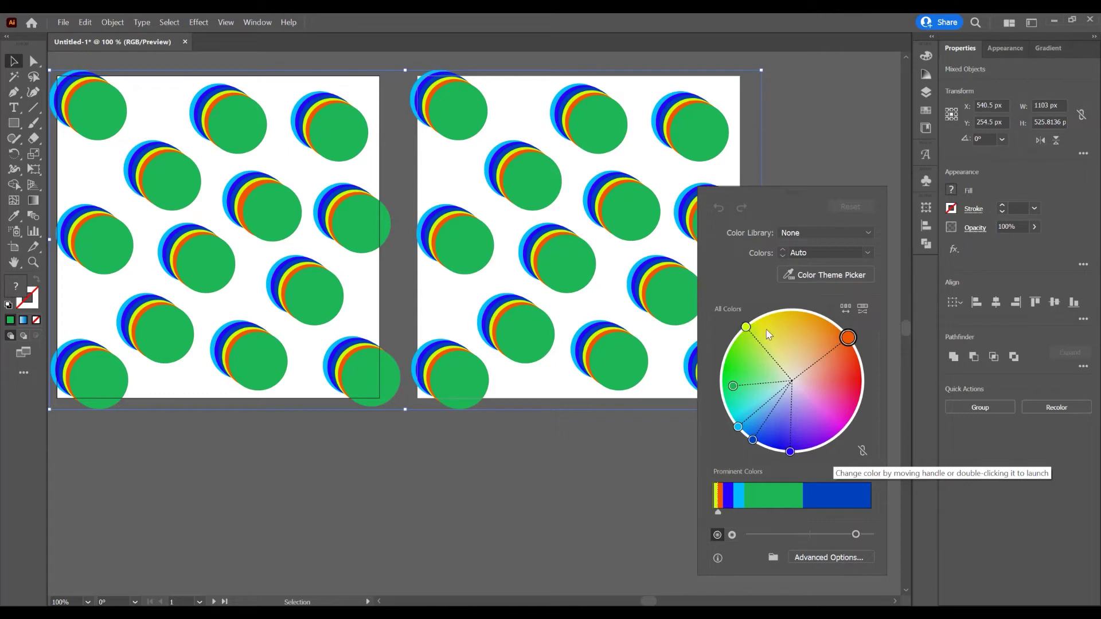
{"action": "left_click_drag", "start_coordinate": [746, 328], "coordinate": [835, 411]}
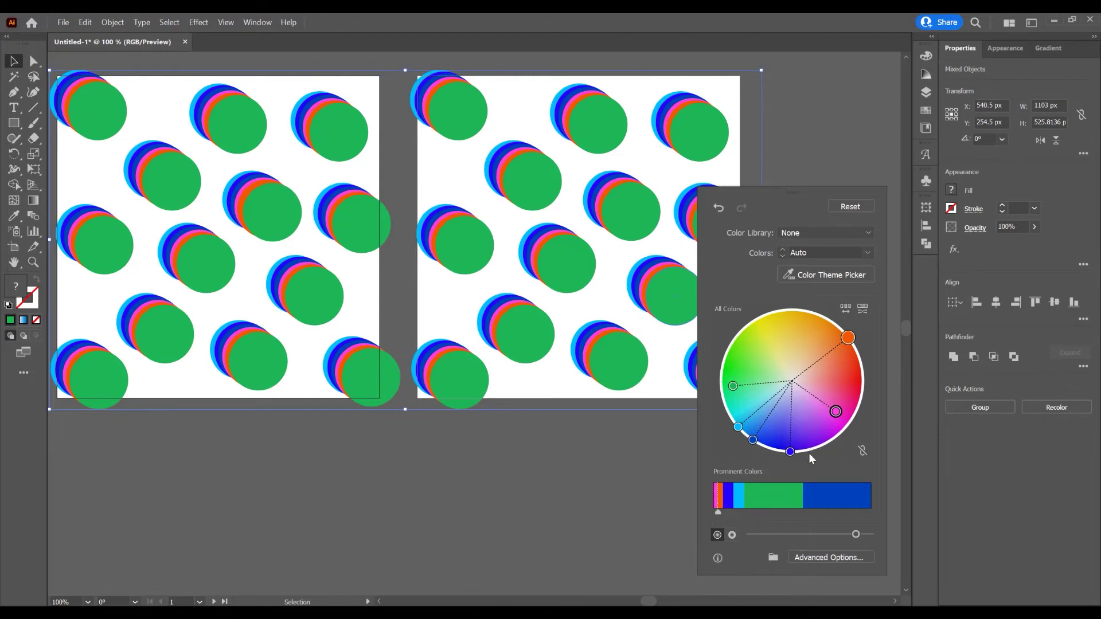
{"action": "left_click", "coordinate": [849, 207]}
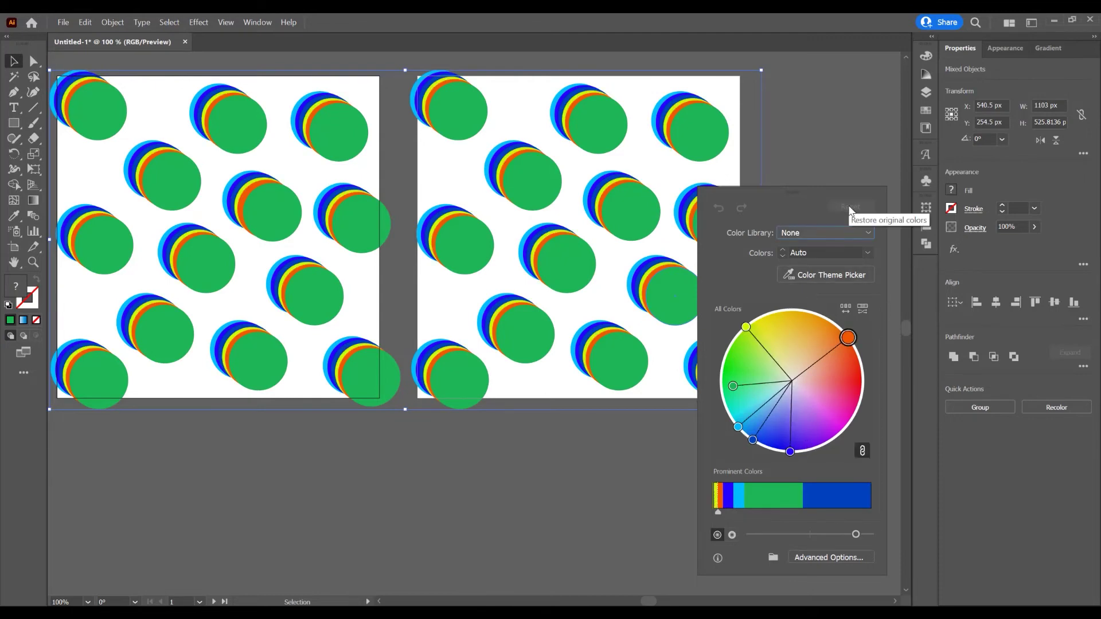
Step: In Advanced Options, set the orange rings' replacement colour to green
{"action": "left_click", "coordinate": [825, 556]}
{"action": "mouse_move", "coordinate": [769, 182]}
{"action": "left_mouse_down"}
{"action": "mouse_move", "coordinate": [753, 203]}
{"action": "mouse_move", "coordinate": [765, 183]}
{"action": "mouse_move", "coordinate": [777, 190]}
{"action": "left_mouse_up"}
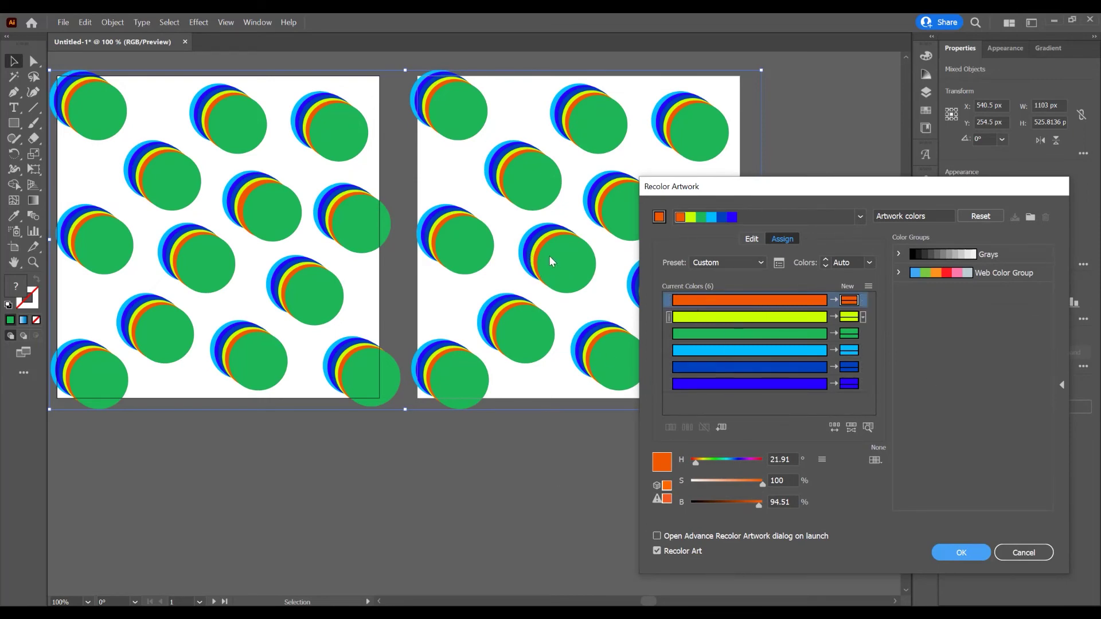
{"action": "double_click", "coordinate": [849, 302]}
{"action": "left_click_drag", "start_coordinate": [826, 284], "coordinate": [826, 329]}
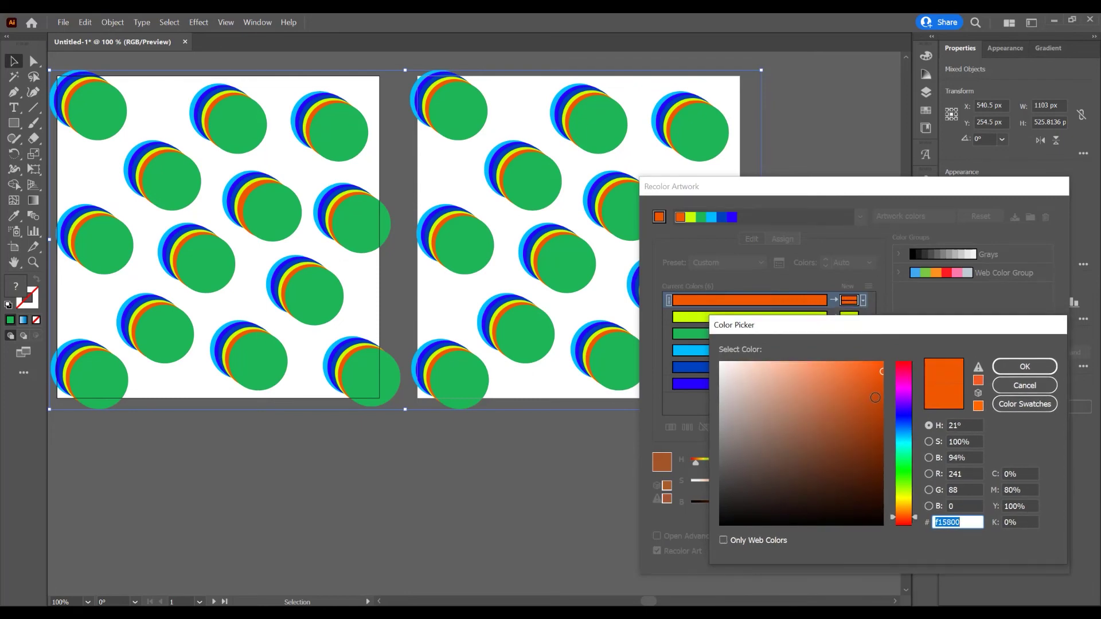
{"action": "left_click_drag", "start_coordinate": [903, 401], "coordinate": [903, 465]}
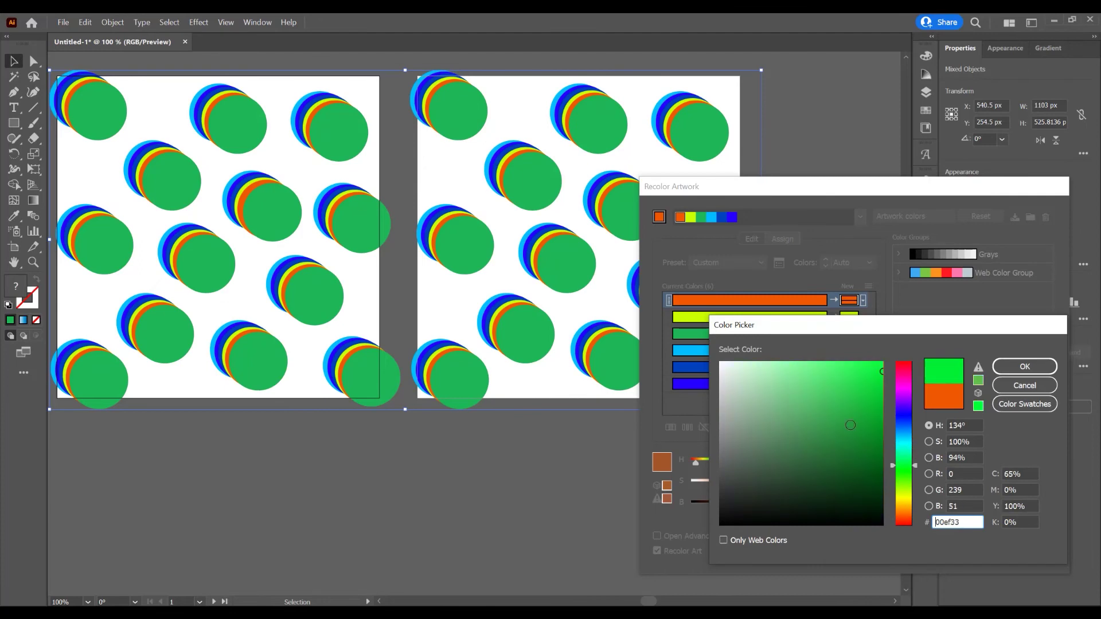
{"action": "key", "text": "Return"}
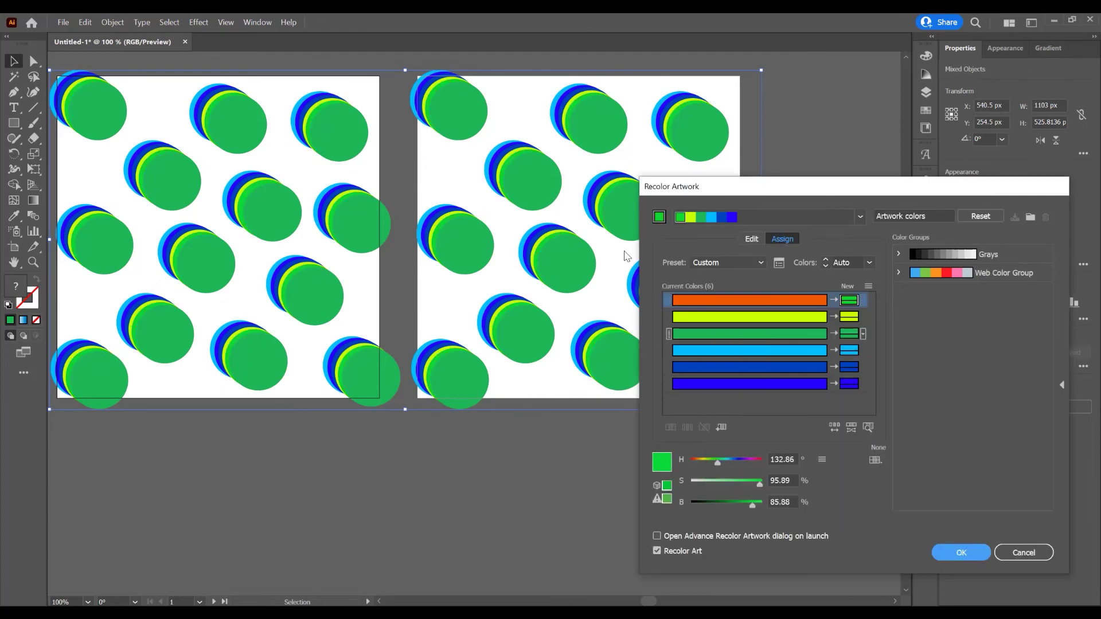
Step: Replace the green circles' colour with blue by pasting a new hex value
{"action": "left_click", "coordinate": [763, 337]}
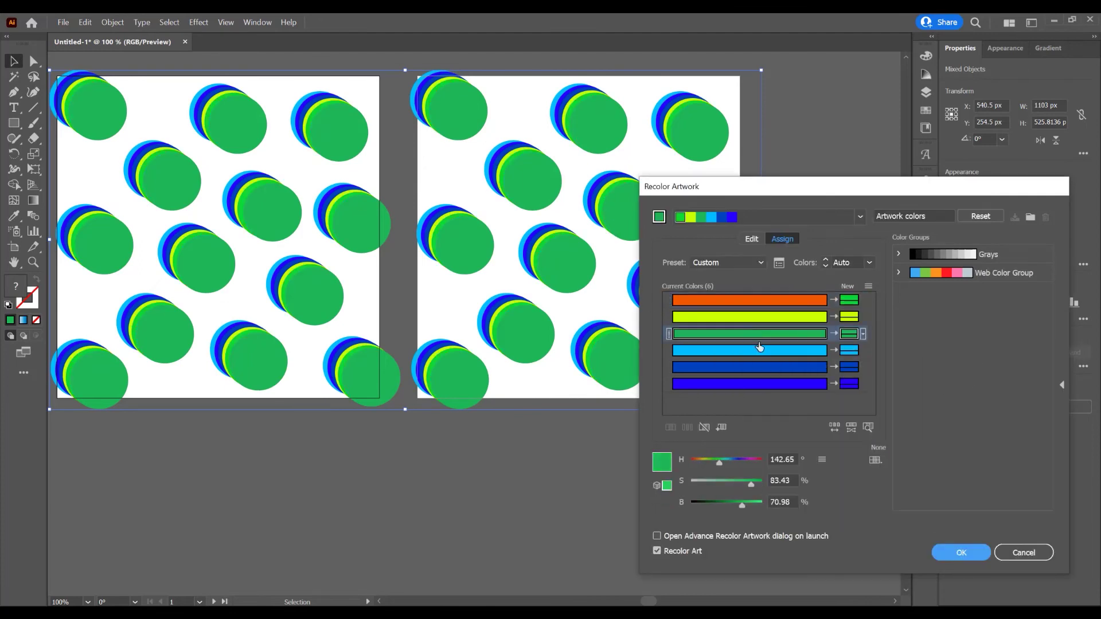
{"action": "double_click", "coordinate": [849, 335]}
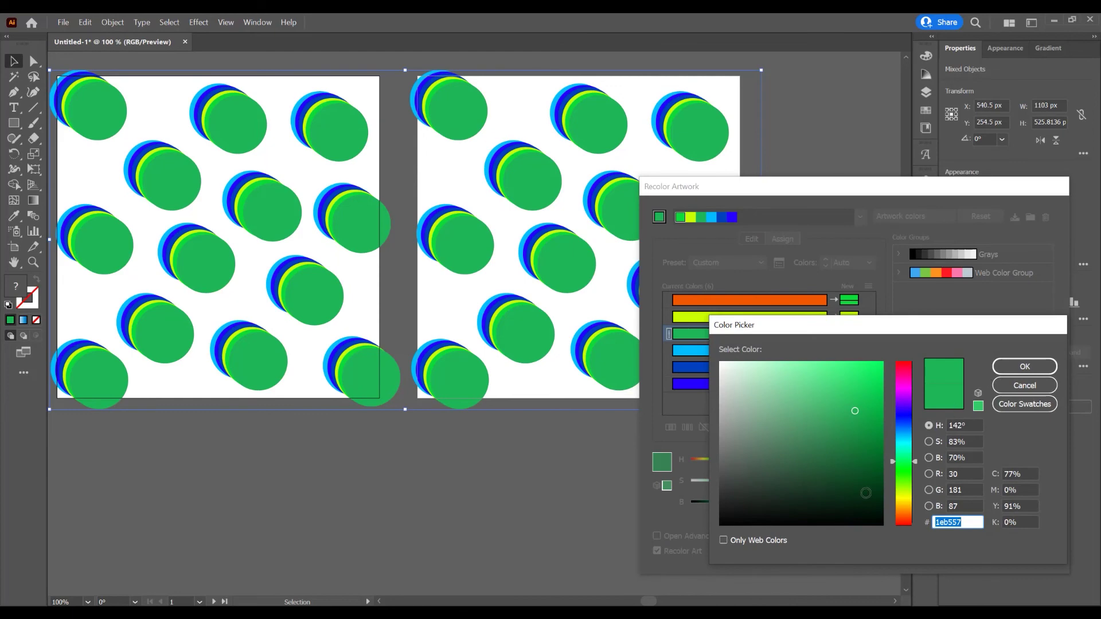
{"action": "type", "text": "20af53"}
{"action": "left_click", "coordinate": [1035, 370]}
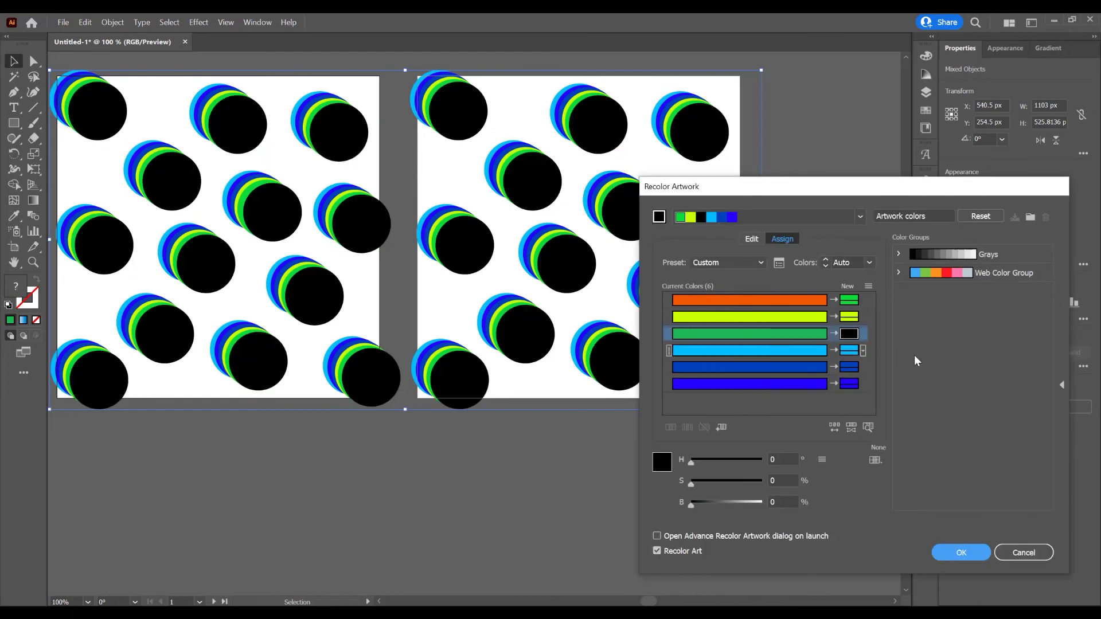
Step: Confirm Recolor Artwork with OK and deselect all artwork on the canvas
{"action": "left_click", "coordinate": [961, 553]}
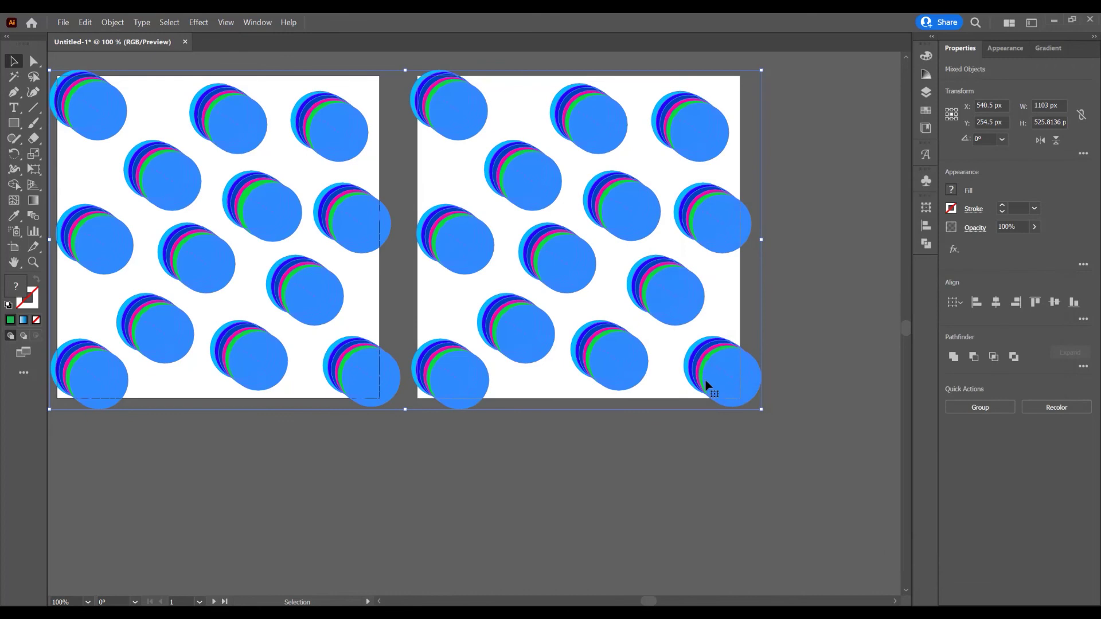
{"action": "left_click_drag", "start_coordinate": [434, 461], "coordinate": [468, 492]}
{"action": "left_click", "coordinate": [458, 510]}
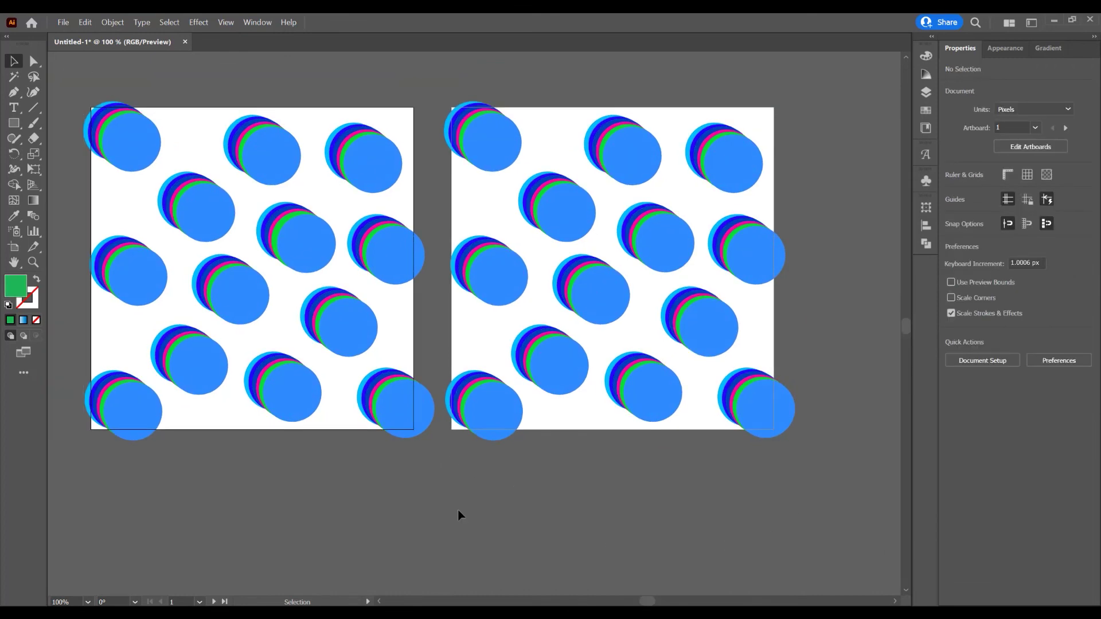